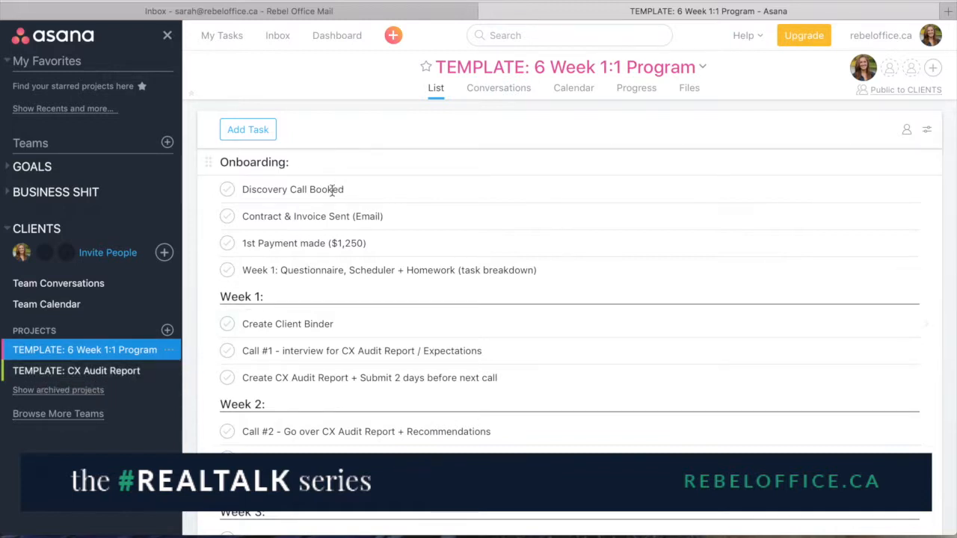
# Examine the weekly sections and tasks in the 6 Week 1:1 Program template.
pyautogui.scroll(-3, 327, 288)
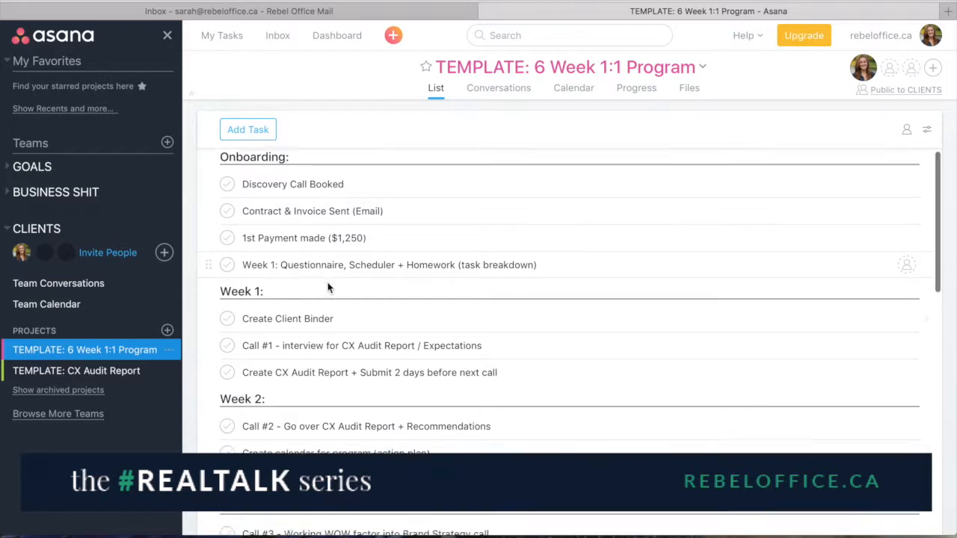
pyautogui.scroll(-15, 327, 283)
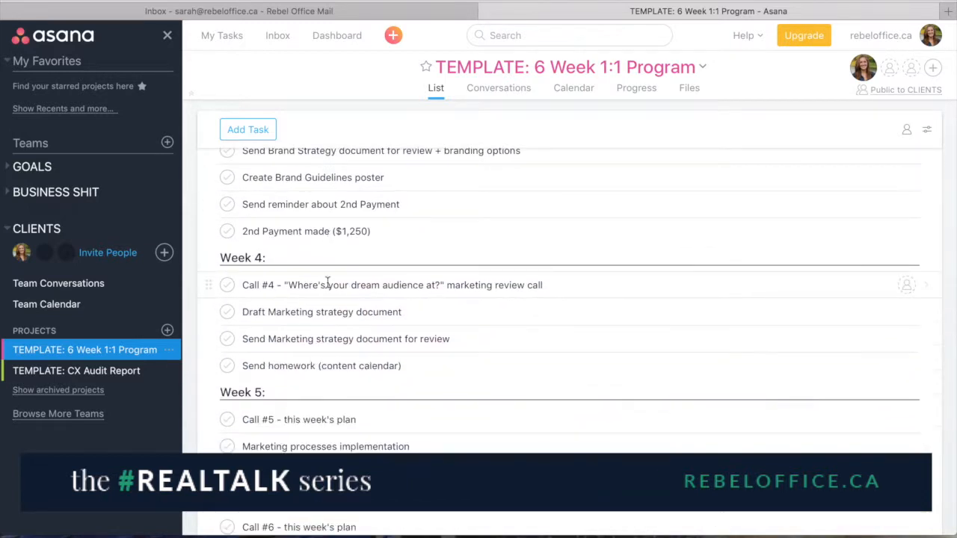
pyautogui.scroll(5, 327, 283)
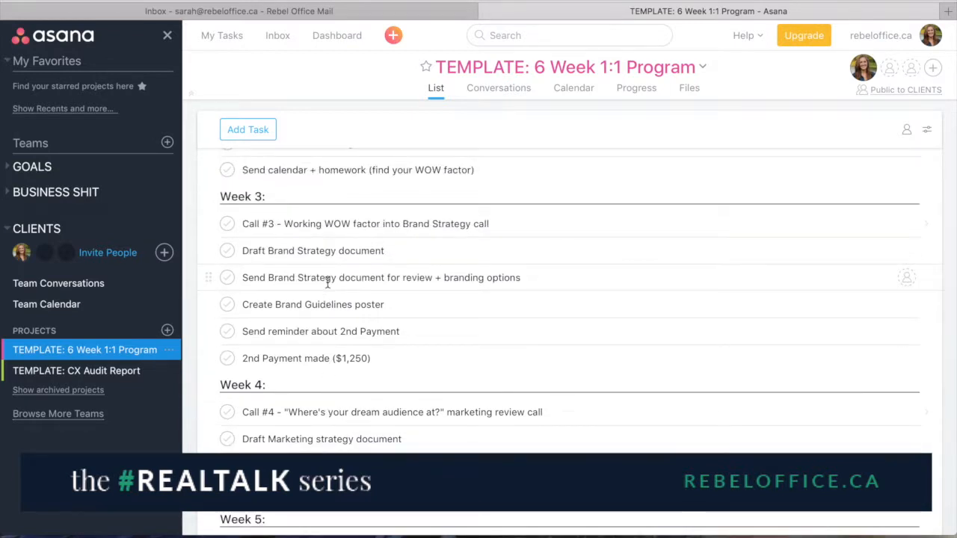
pyautogui.scroll(13, 299, 306)
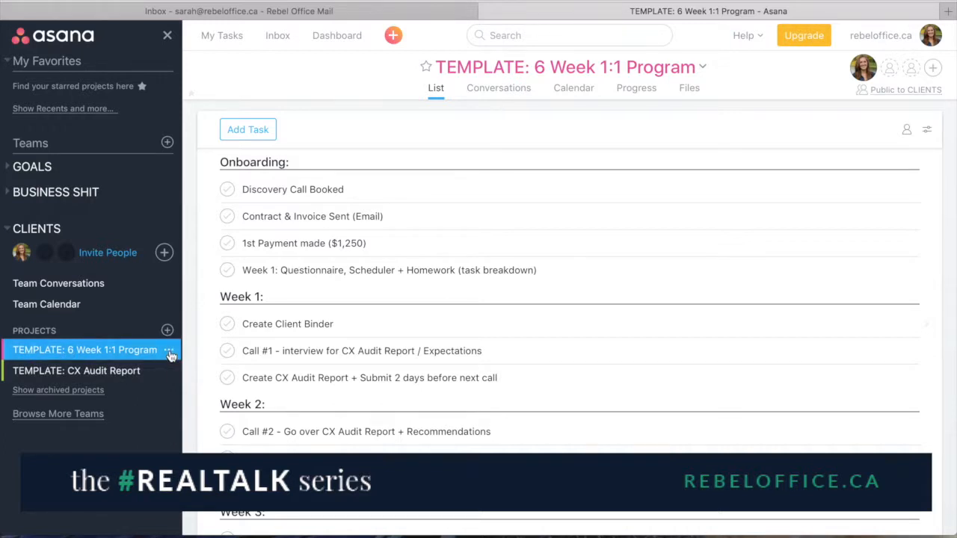
# Examine the project copy settings and highlight color choices for the 6 Week 1:1 Program template.
pyautogui.click(169, 351)
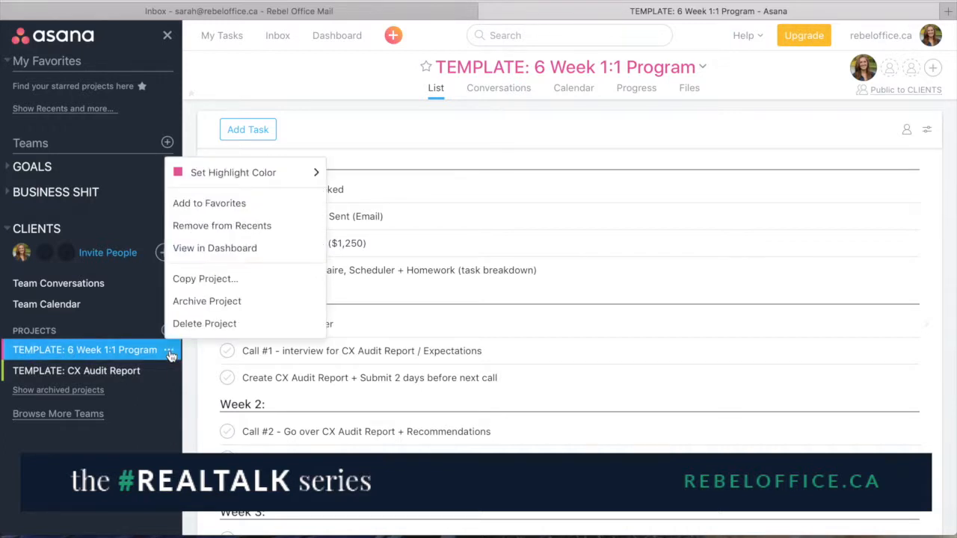
pyautogui.click(207, 279)
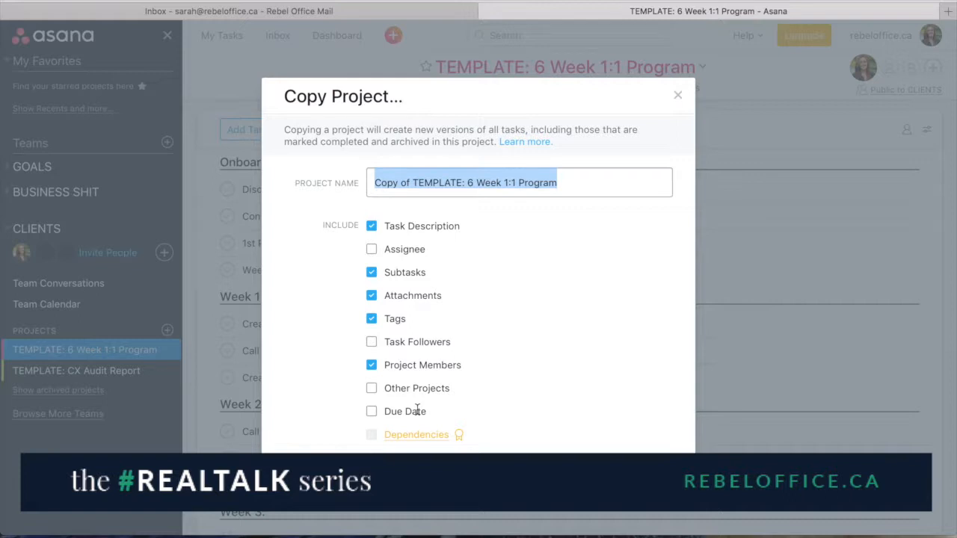
pyautogui.click(678, 96)
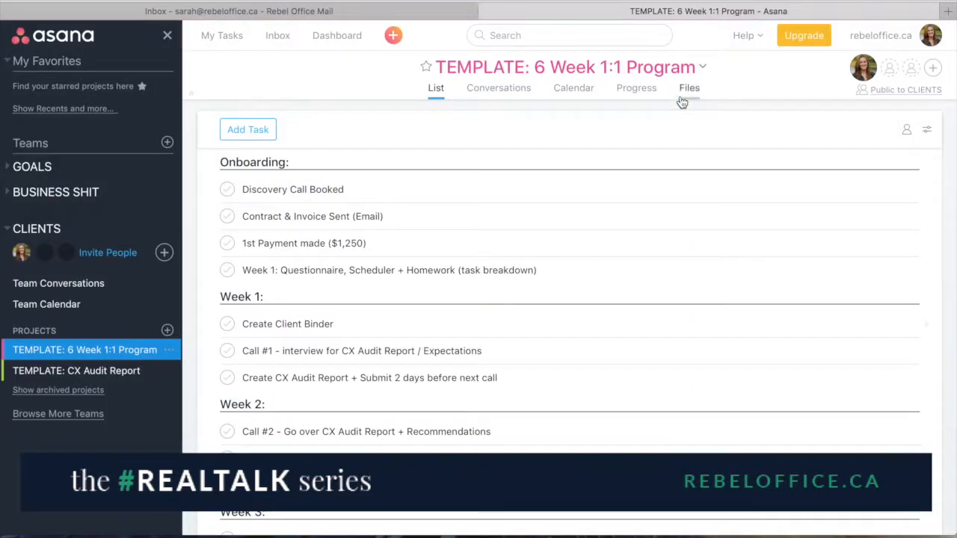
pyautogui.click(168, 351)
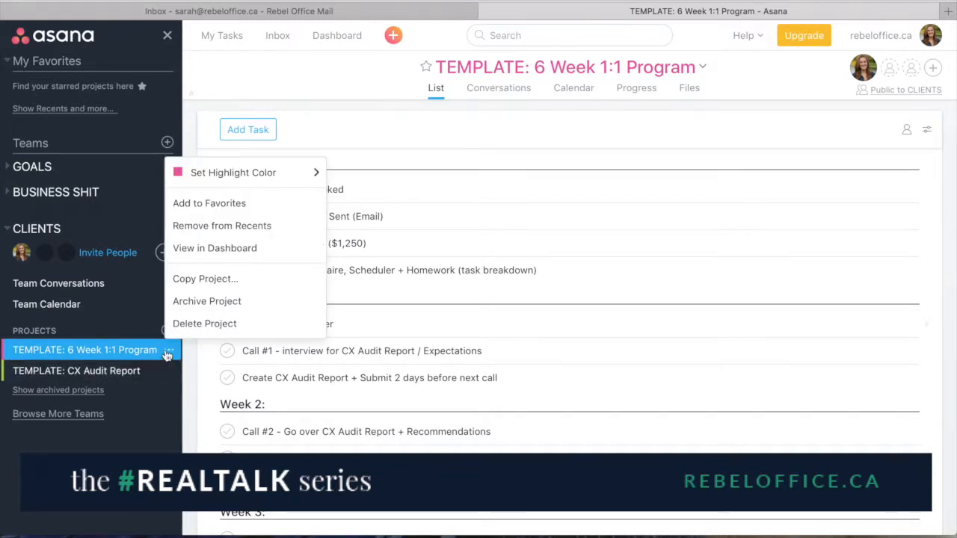
pyautogui.moveTo(253, 184)
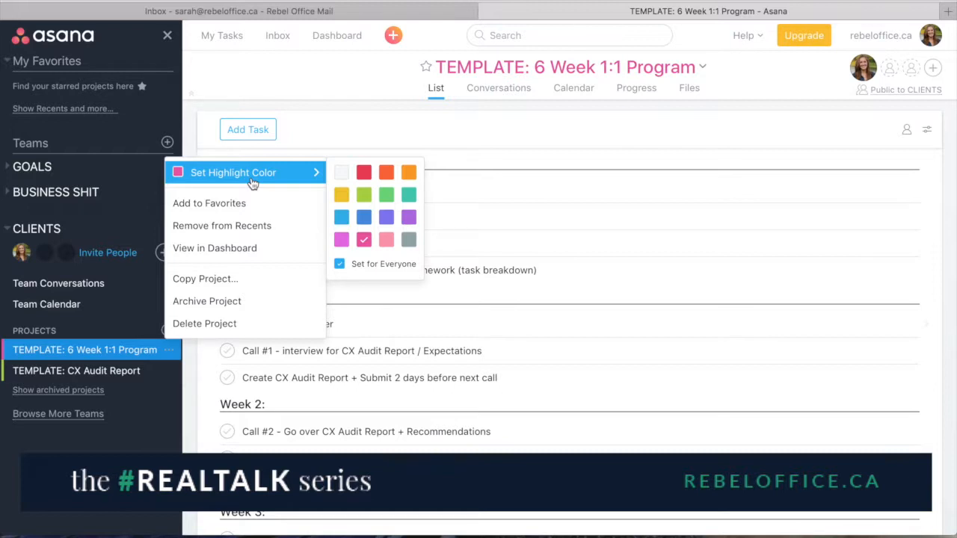
pyautogui.click(236, 405)
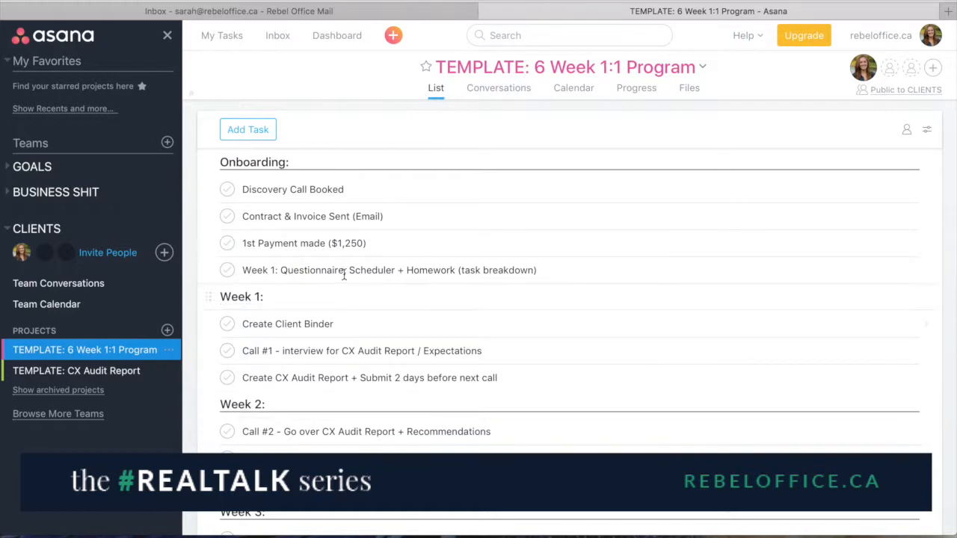
# Create a blank list-layout project named "TEMPLATE: Test project" in the CLIENTS team, public to that team.
pyautogui.click(168, 331)
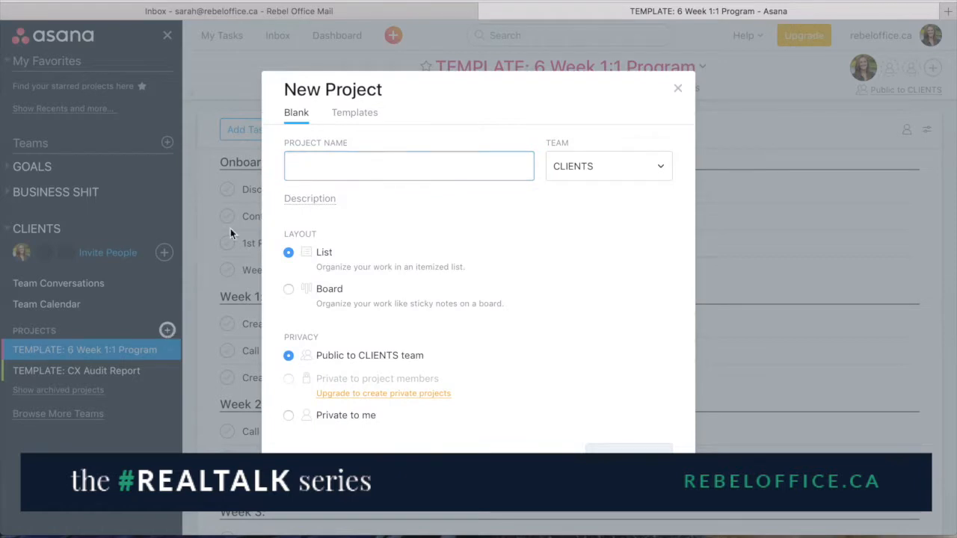
pyautogui.write('TEMPLATE:')
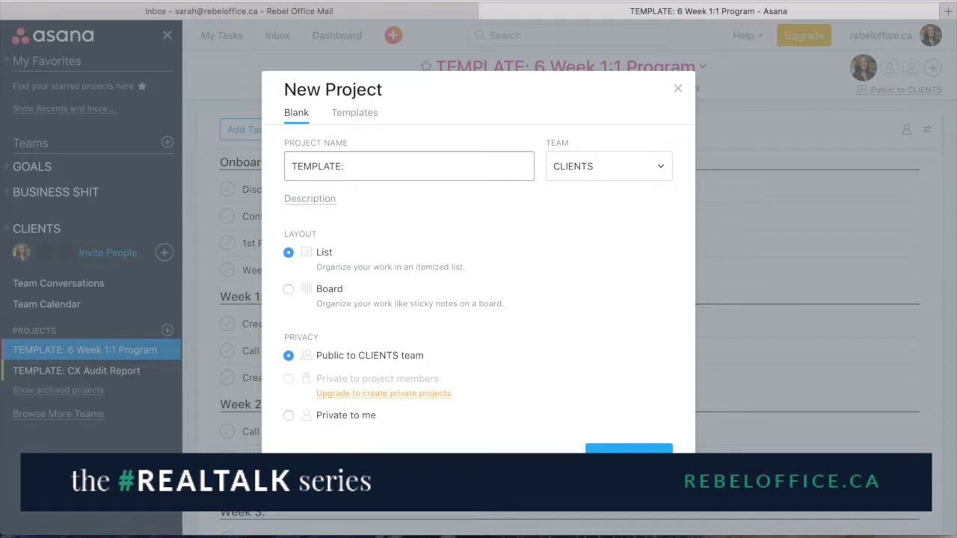
pyautogui.write('Test project')
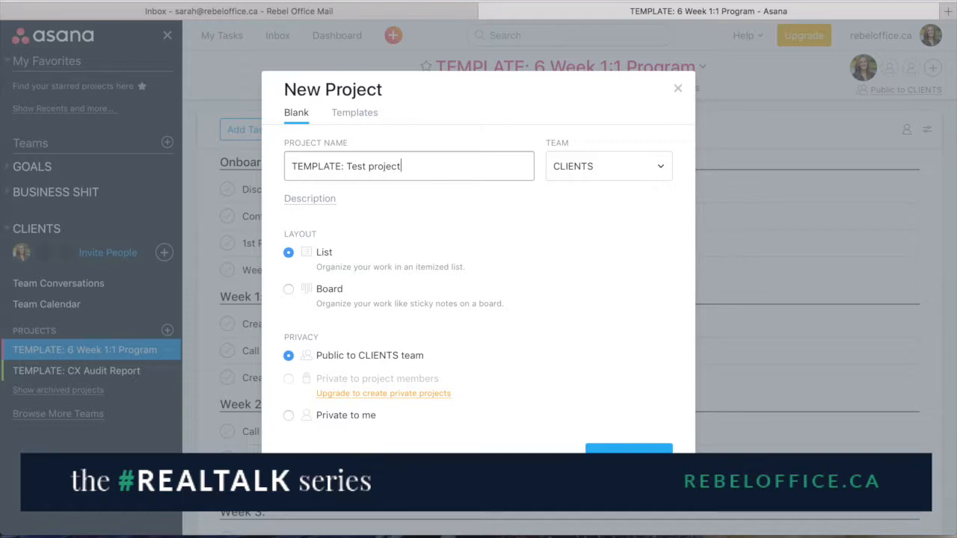
pyautogui.click(610, 174)
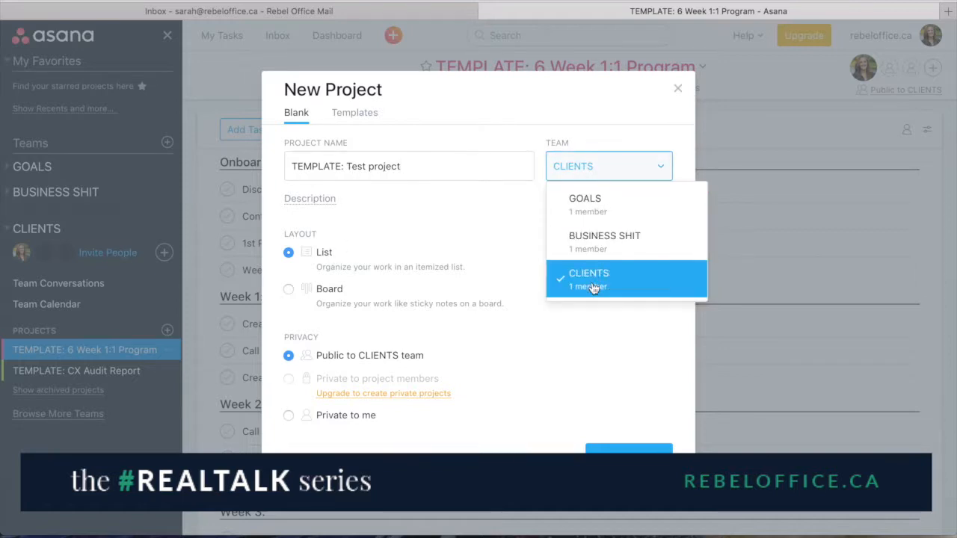
pyautogui.click(516, 217)
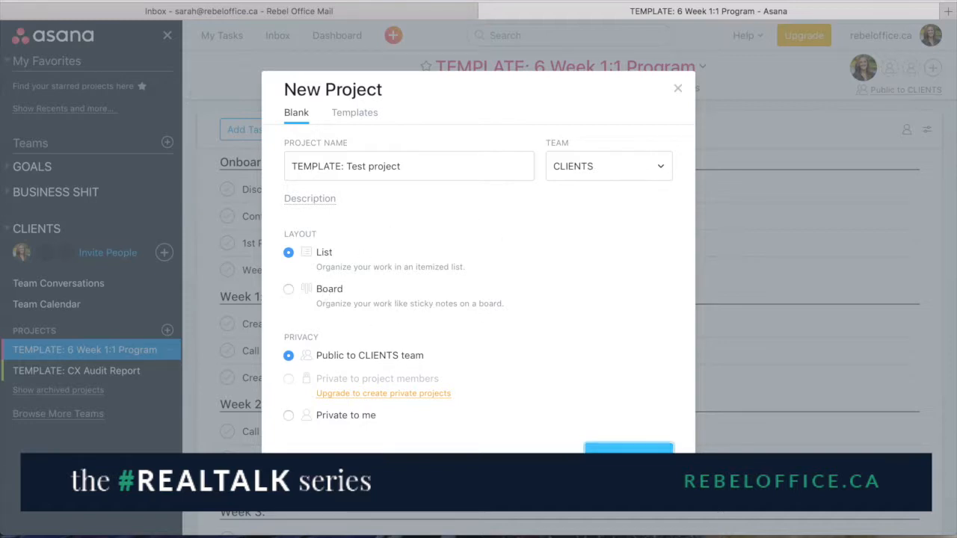
pyautogui.click(629, 449)
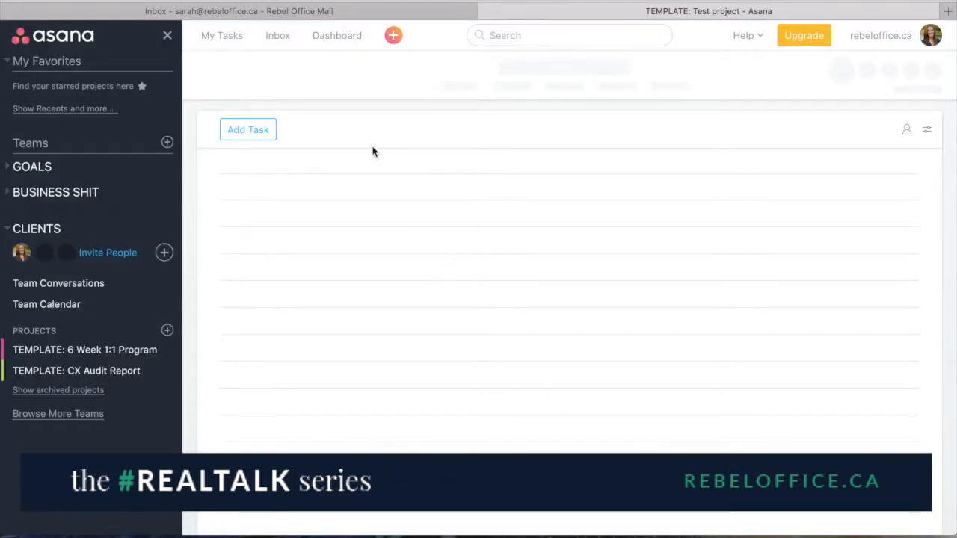
# Add a section named "Onboarding:" at the start of the test project.
pyautogui.click(361, 163)
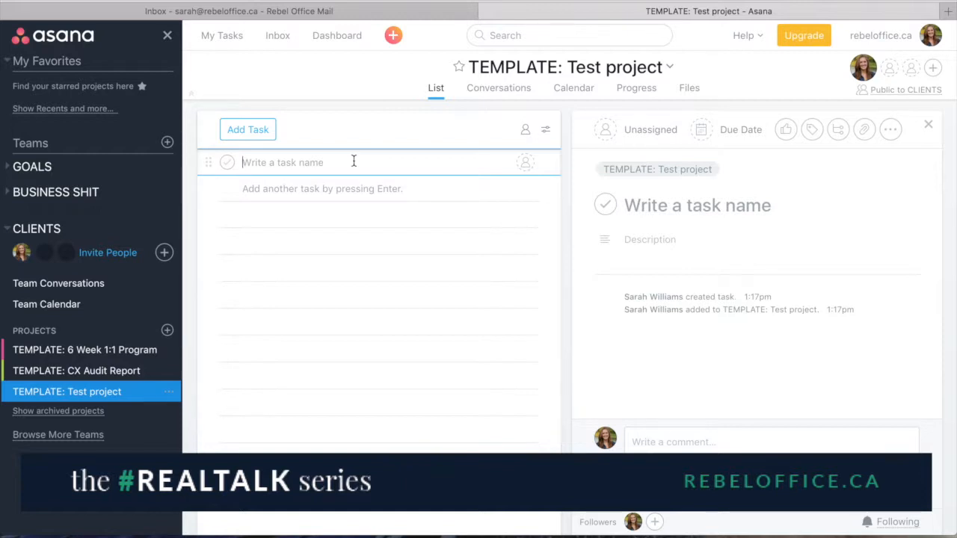
pyautogui.write('Onboarding')
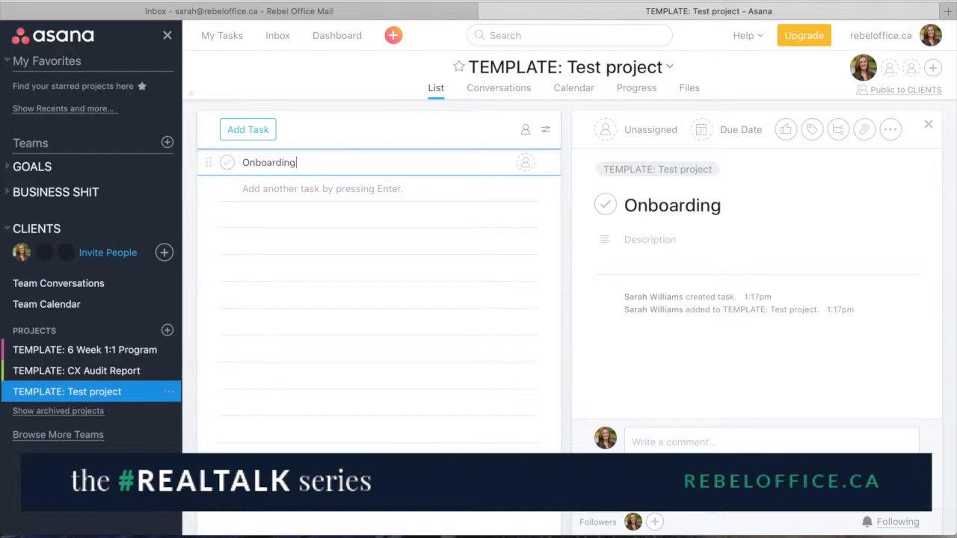
pyautogui.write(':')
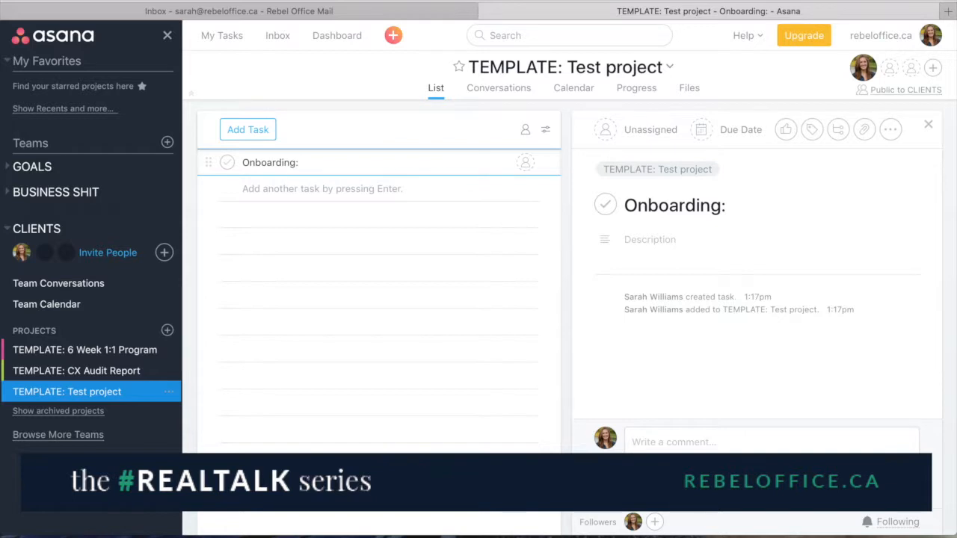
pyautogui.press('BackSpace')
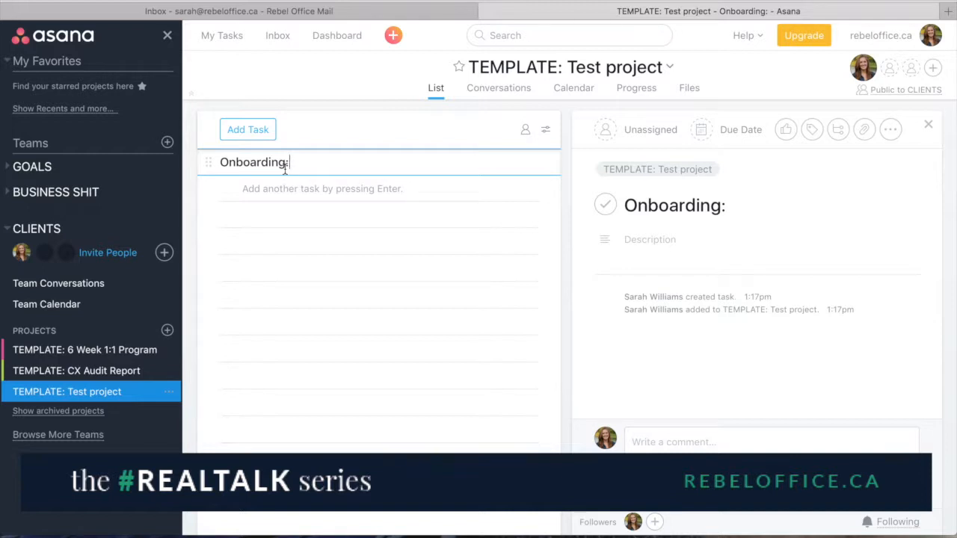
pyautogui.press('Return')
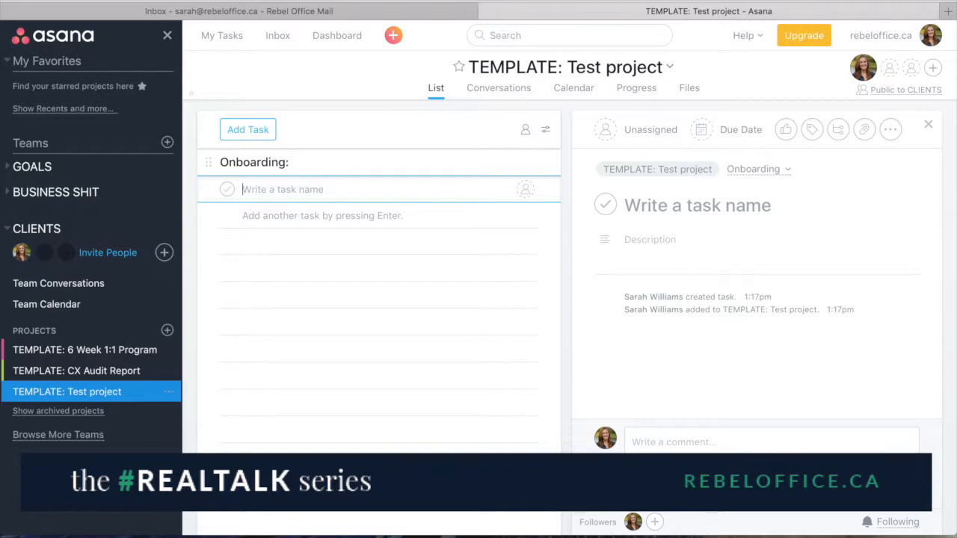
# Add tasks "Task 1" and "Task 2" under the Onboarding section.
pyautogui.write('Task 1')
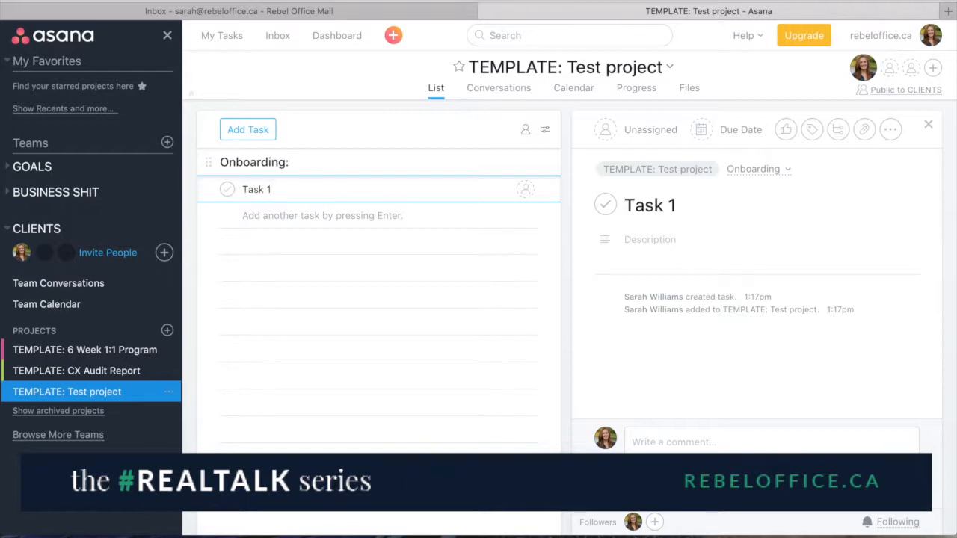
pyautogui.press('Return')
pyautogui.write('Task 2')
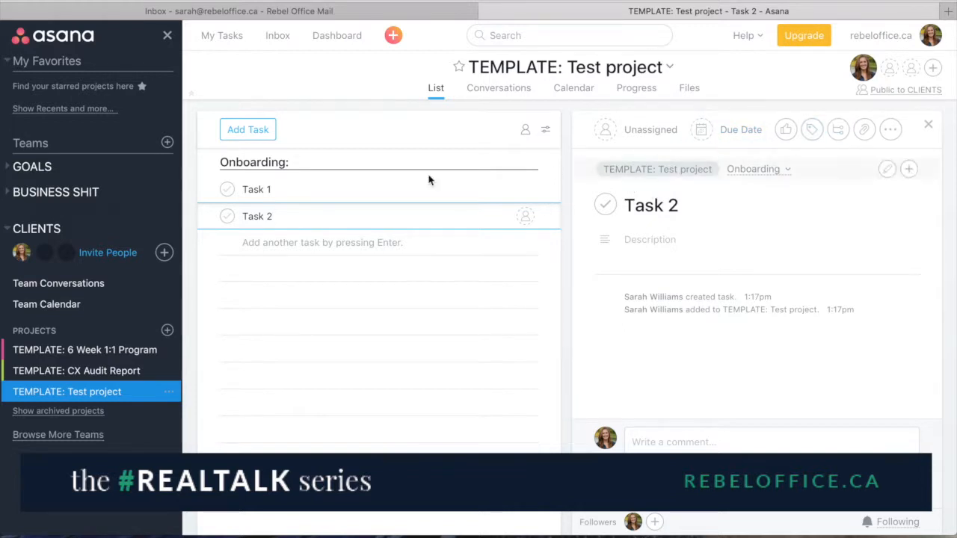
# Add subtasks "Task 1" and "Task 2" to the Task 2 item in the Onboarding section.
pyautogui.click(838, 132)
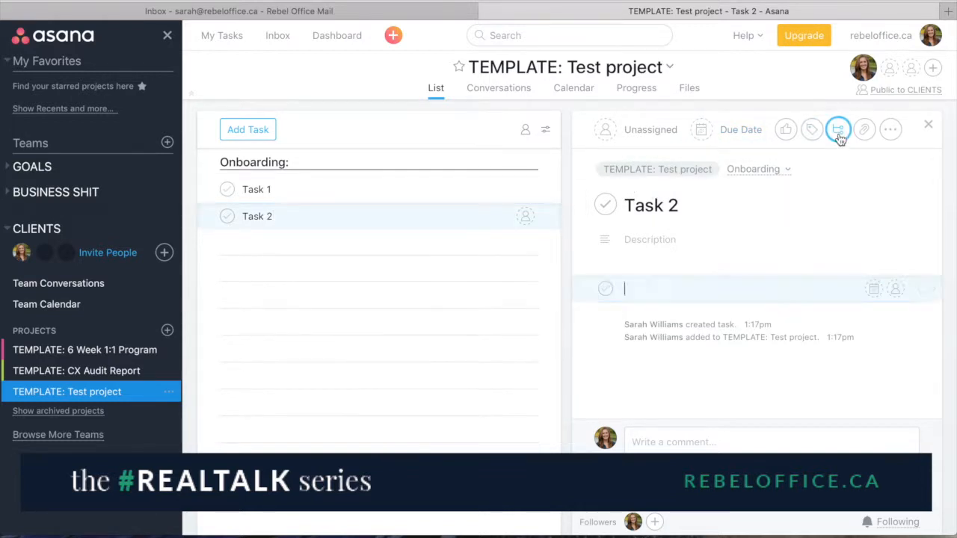
pyautogui.write('Task 1')
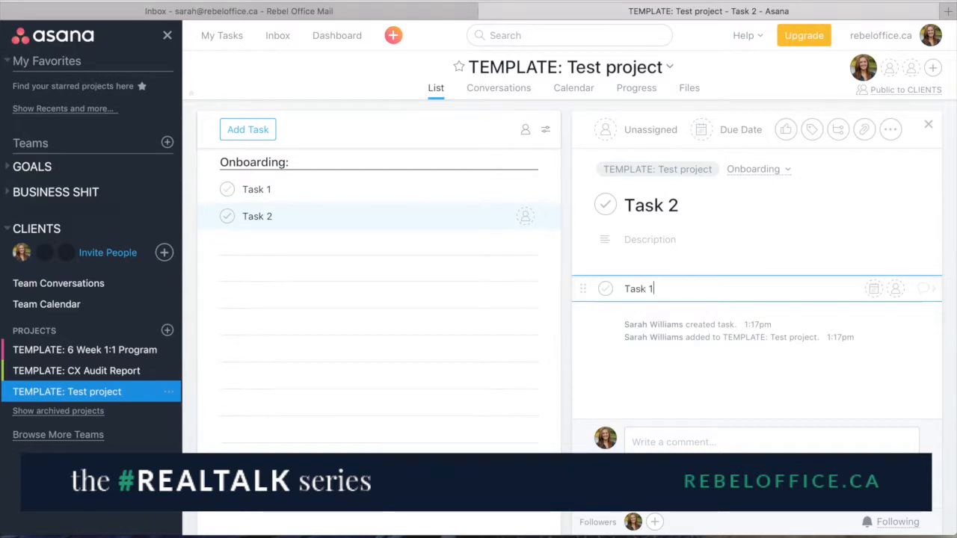
pyautogui.press('Return')
pyautogui.write('Task 2')
pyautogui.press('Return')
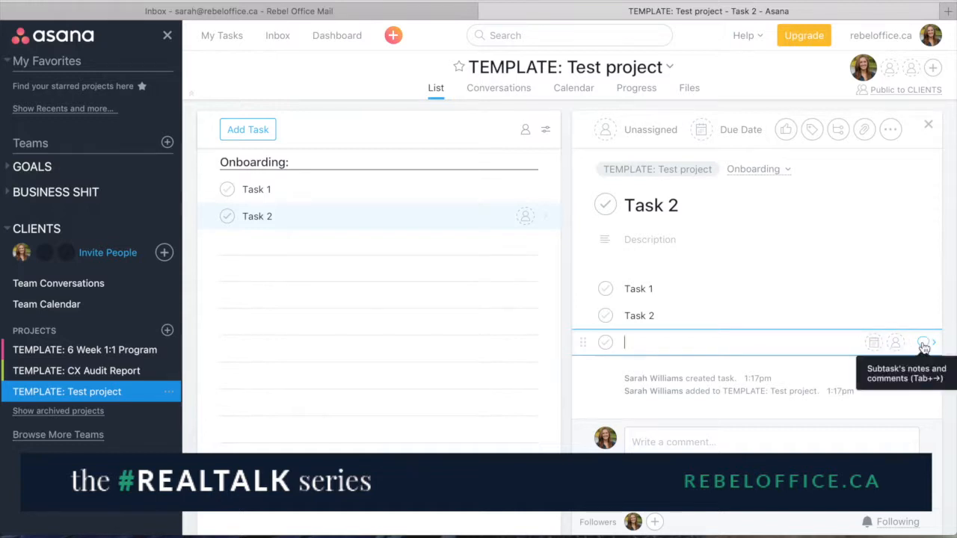
# Add a section named "Next section:" below the Onboarding tasks, with a blank task under it.
pyautogui.click(423, 245)
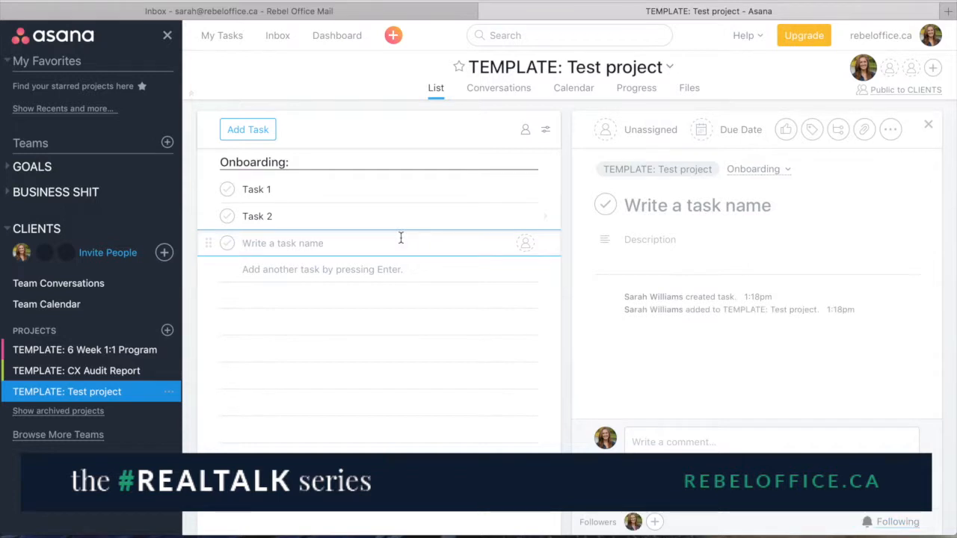
pyautogui.write('Next se')
pyautogui.write('ction:')
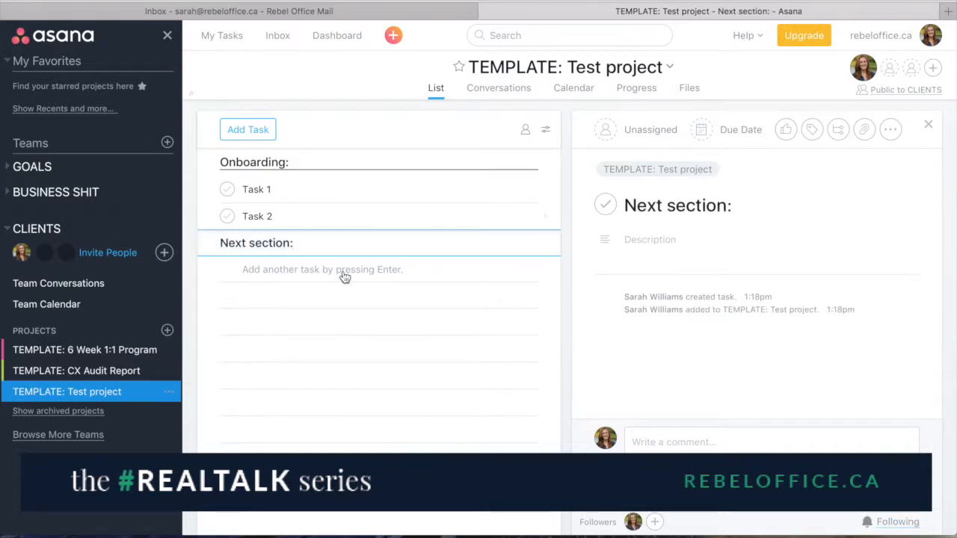
pyautogui.click(344, 271)
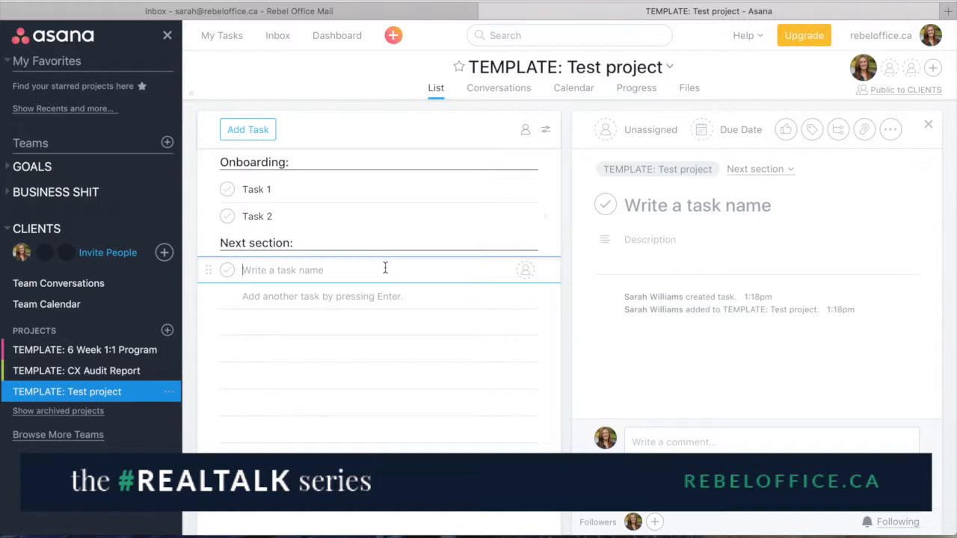
# Mark Task 1 and Task 2 in the Onboarding section complete and close the task details.
pyautogui.click(226, 189)
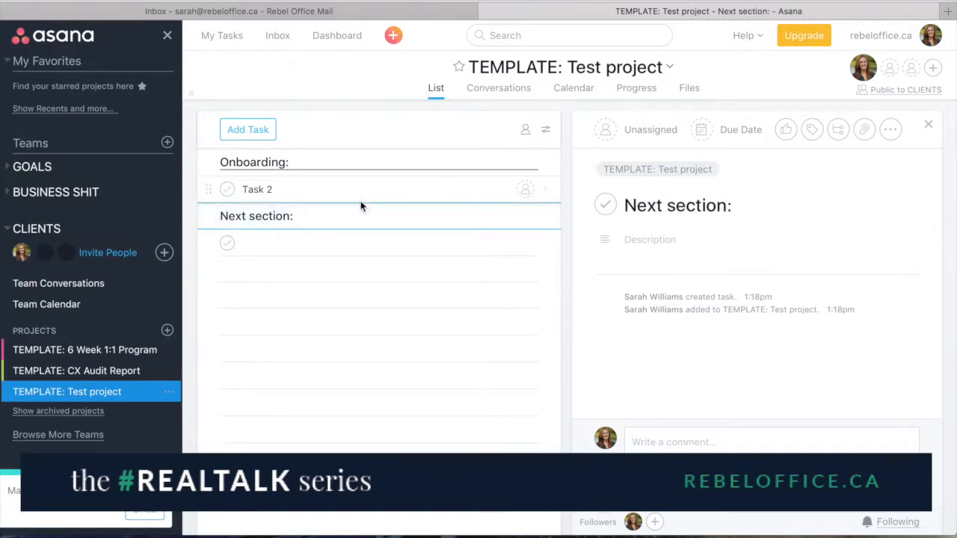
pyautogui.click(228, 190)
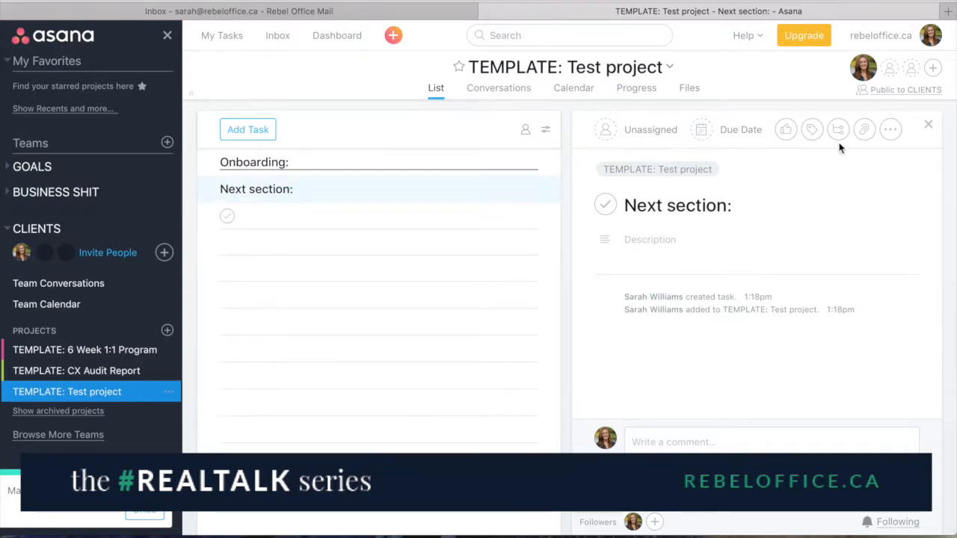
pyautogui.click(928, 125)
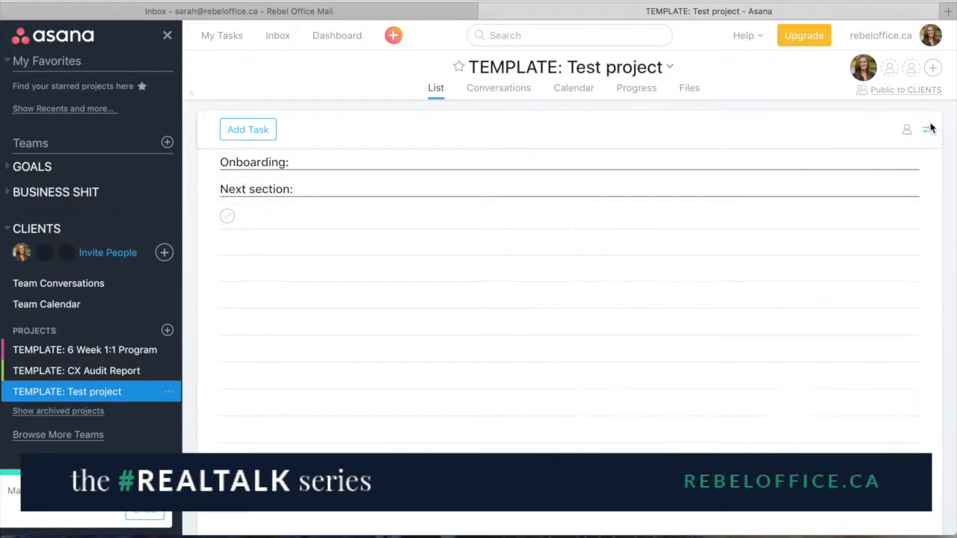
# Set the project list to show all tasks and open the blank task under Next section.
pyautogui.click(926, 133)
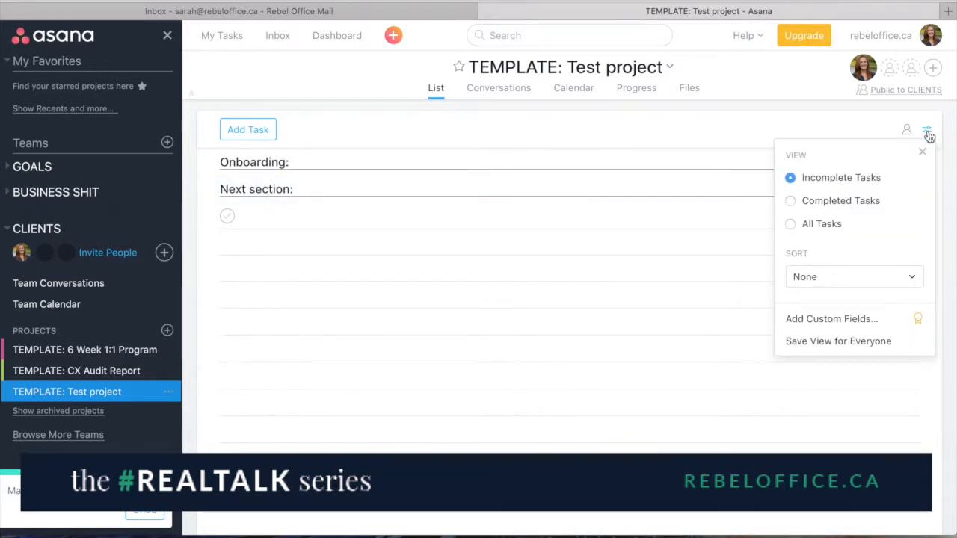
pyautogui.click(828, 225)
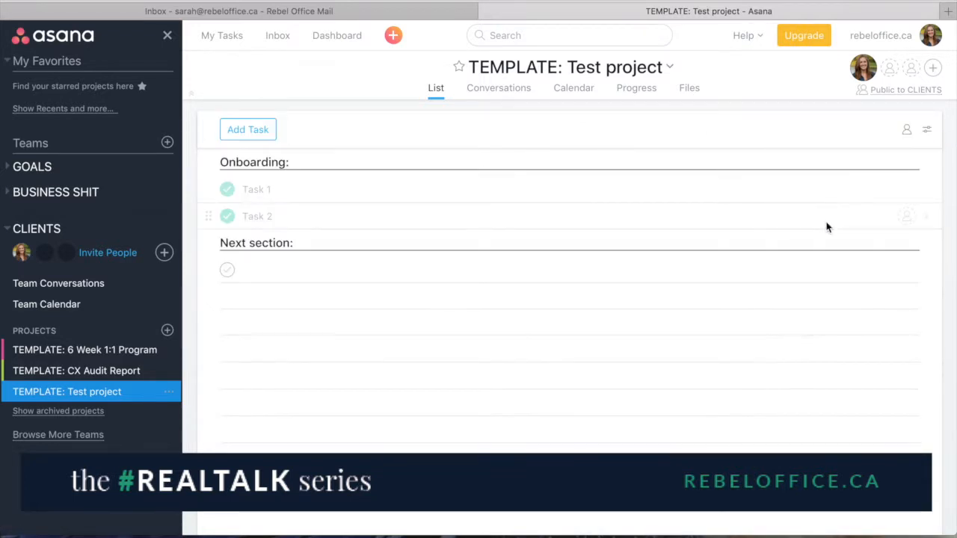
pyautogui.click(254, 275)
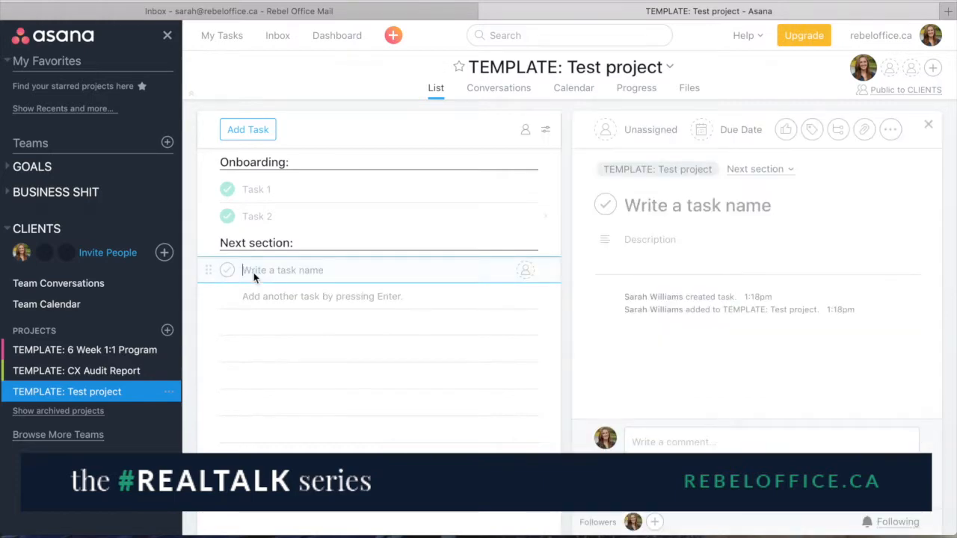